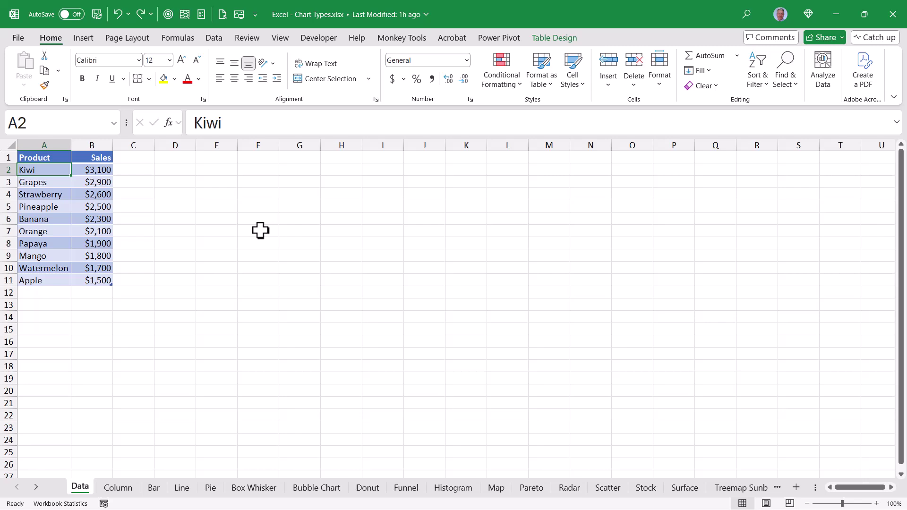
# - On the Insert ribbon, preview the scatter, pie, line, statistical and combo chart menus
pyautogui.click(84, 39)
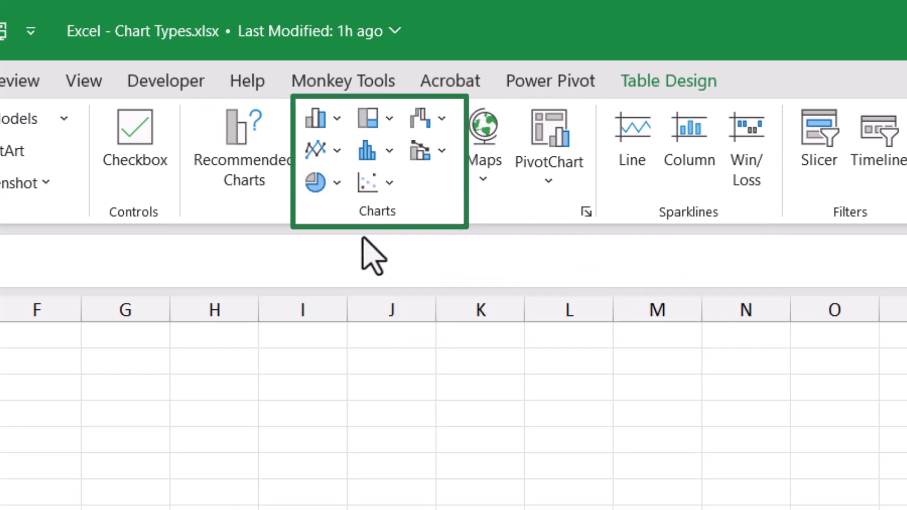
pyautogui.click(362, 189)
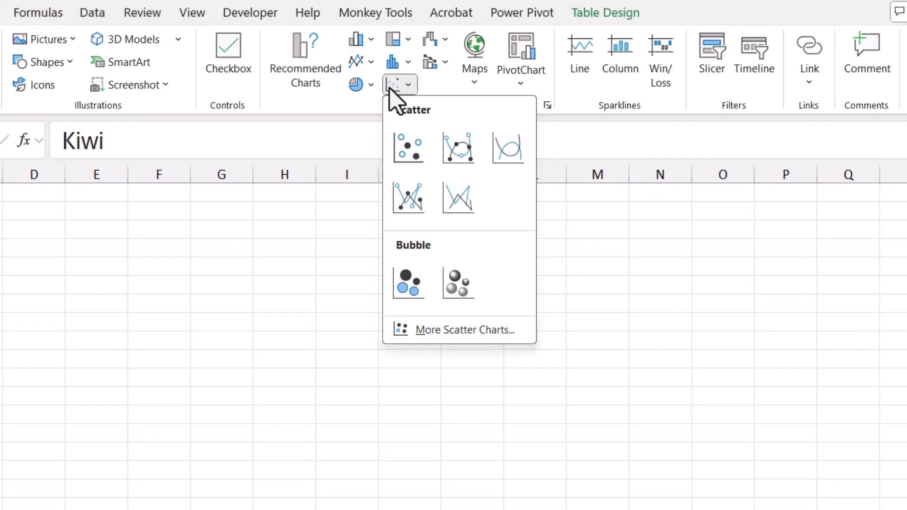
pyautogui.click(362, 89)
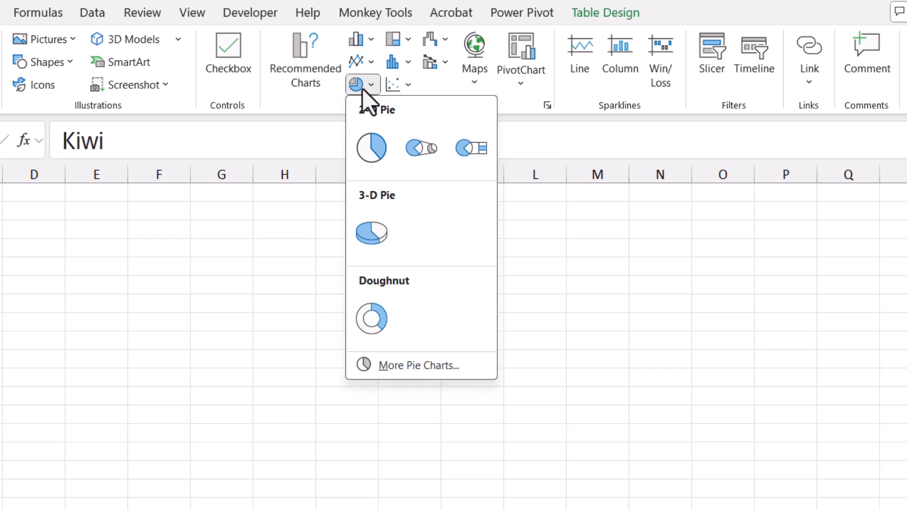
pyautogui.click(357, 58)
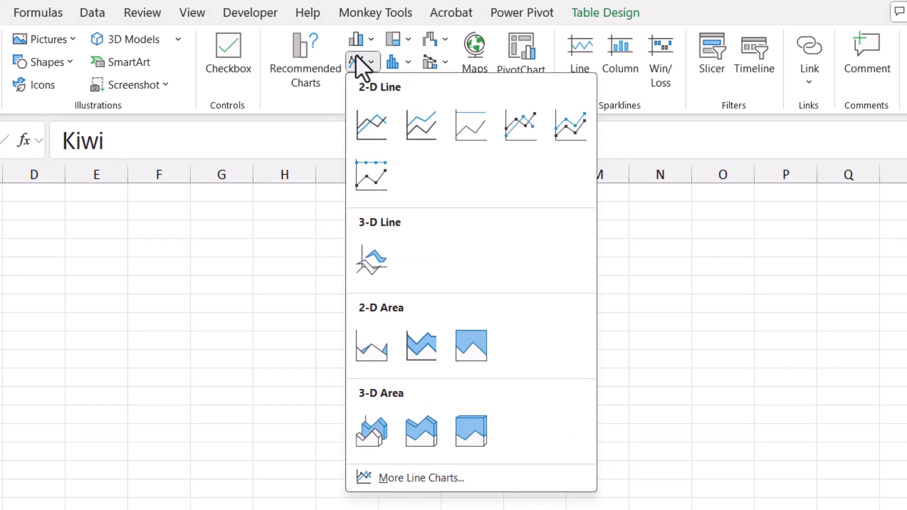
pyautogui.click(390, 64)
pyautogui.click(425, 64)
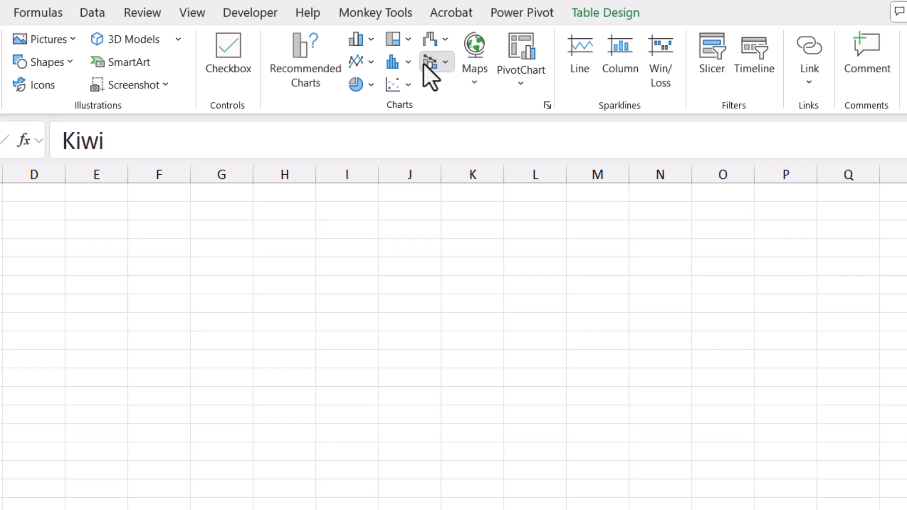
# - Preview the waterfall, treemap and column/bar chart menus, then return to the Product header cell
pyautogui.click(420, 40)
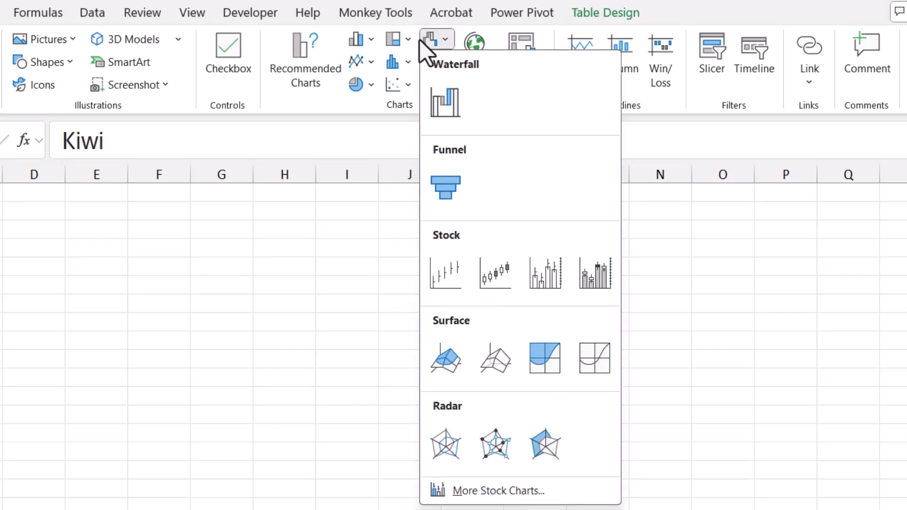
pyautogui.click(392, 38)
pyautogui.click(361, 38)
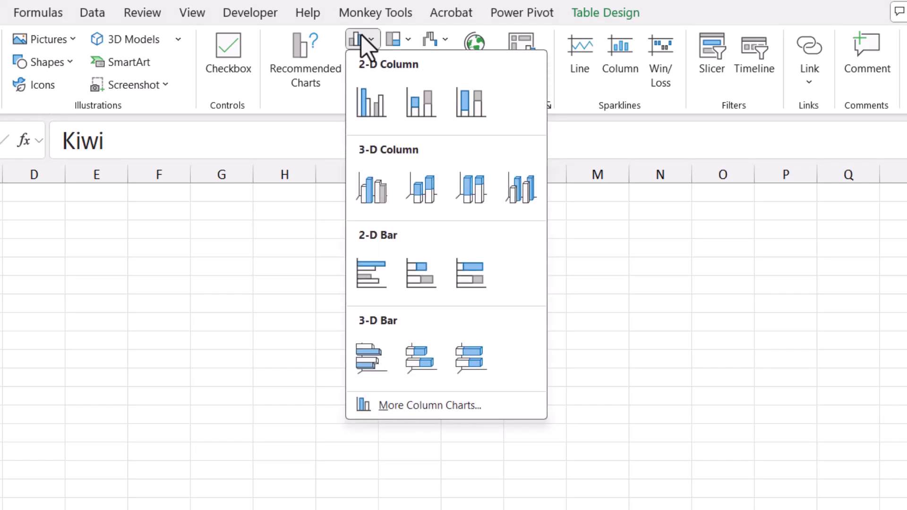
pyautogui.click(361, 35)
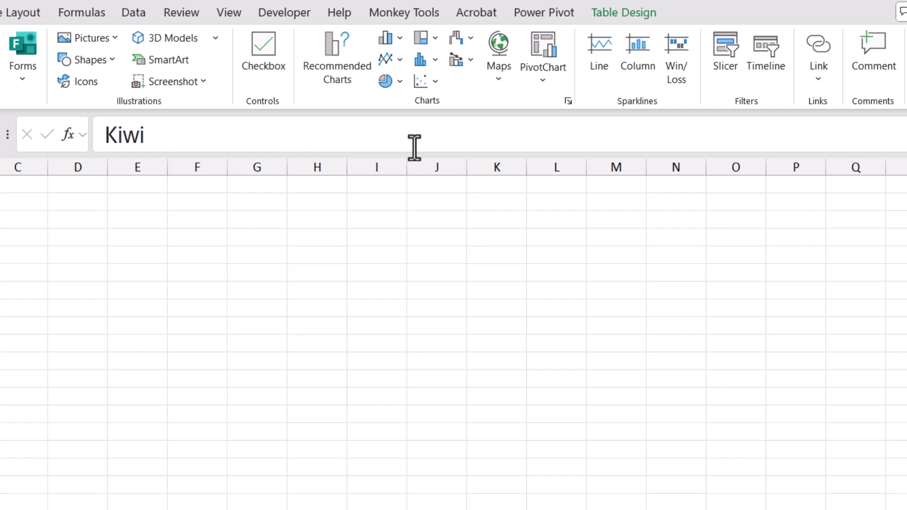
pyautogui.press('Up')
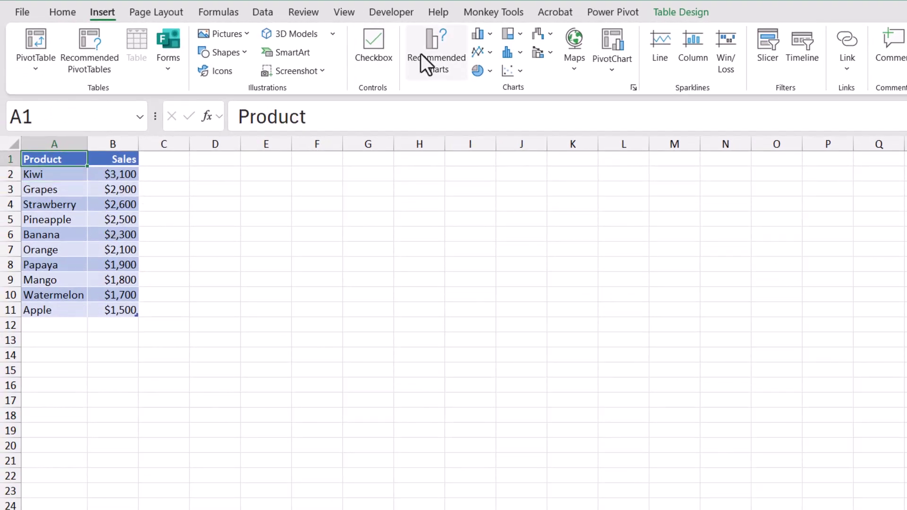
# - Open Recommended Charts and preview the fruit sales as clustered bar, pie and funnel charts
pyautogui.click(451, 66)
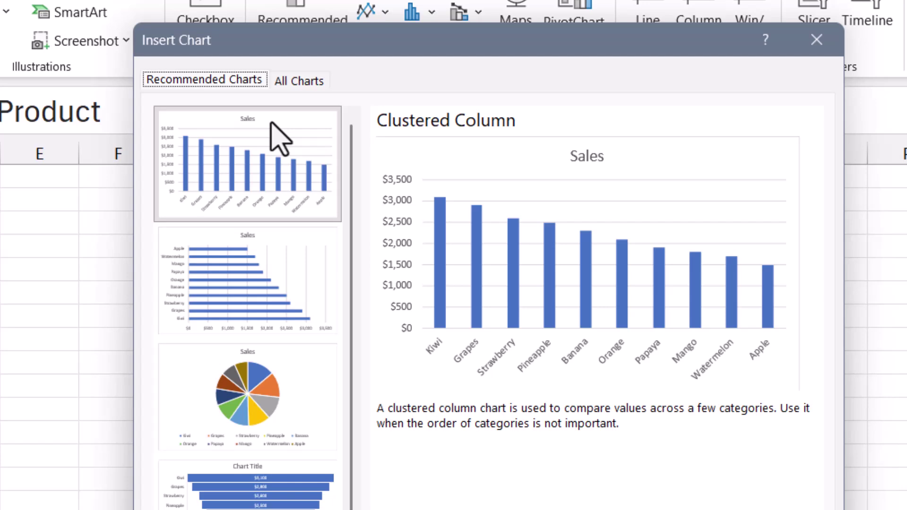
pyautogui.click(269, 239)
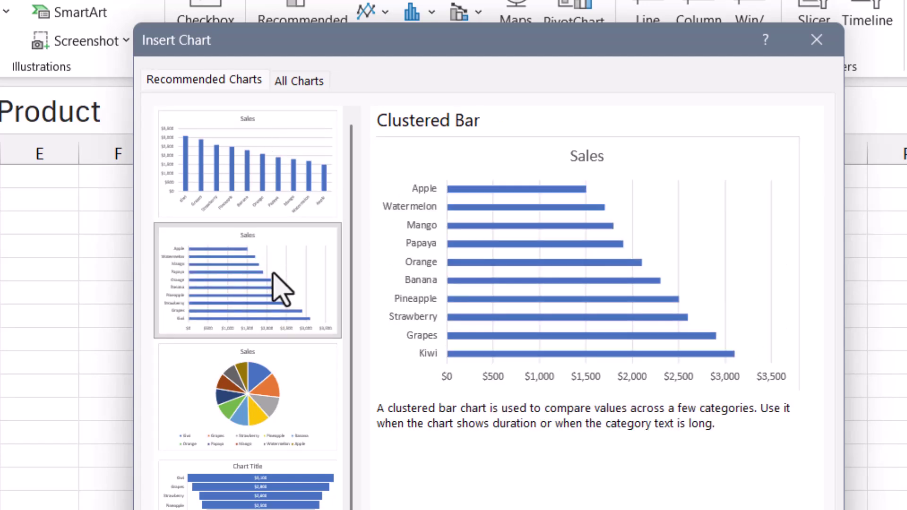
pyautogui.click(271, 379)
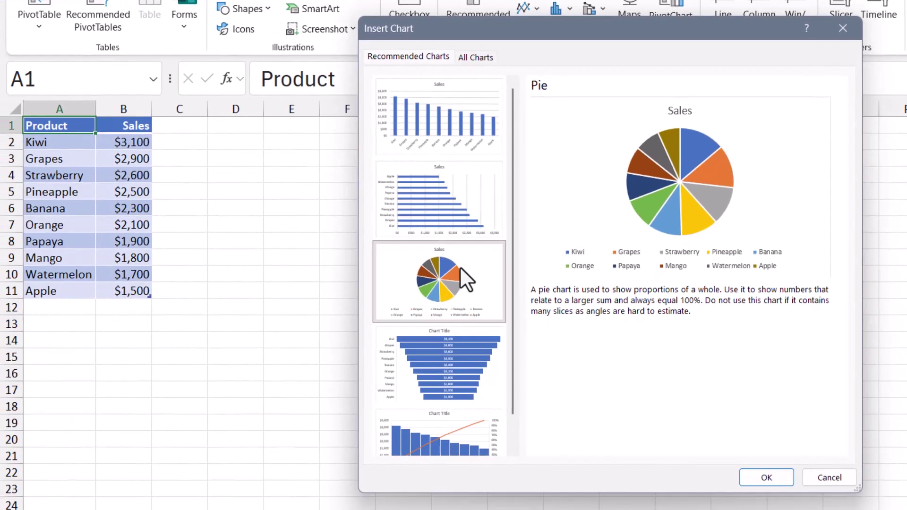
pyautogui.scroll(-1, 459, 266)
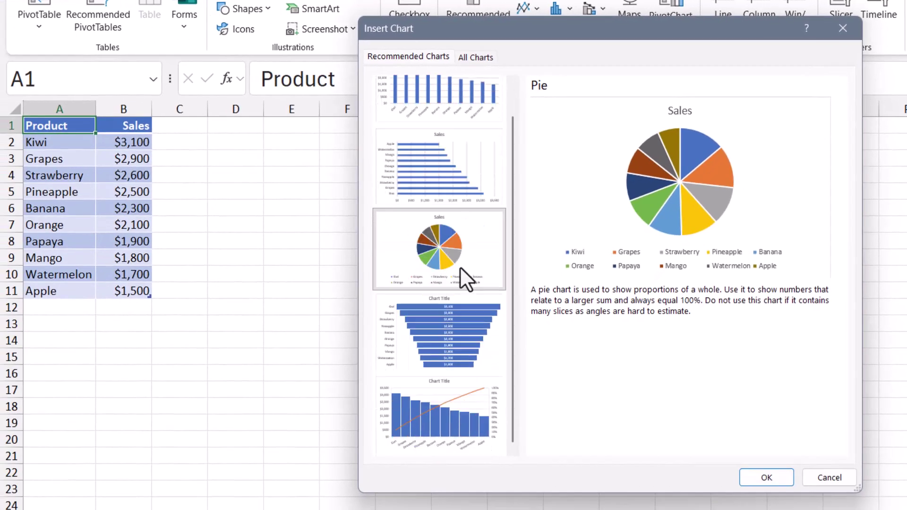
pyautogui.click(454, 320)
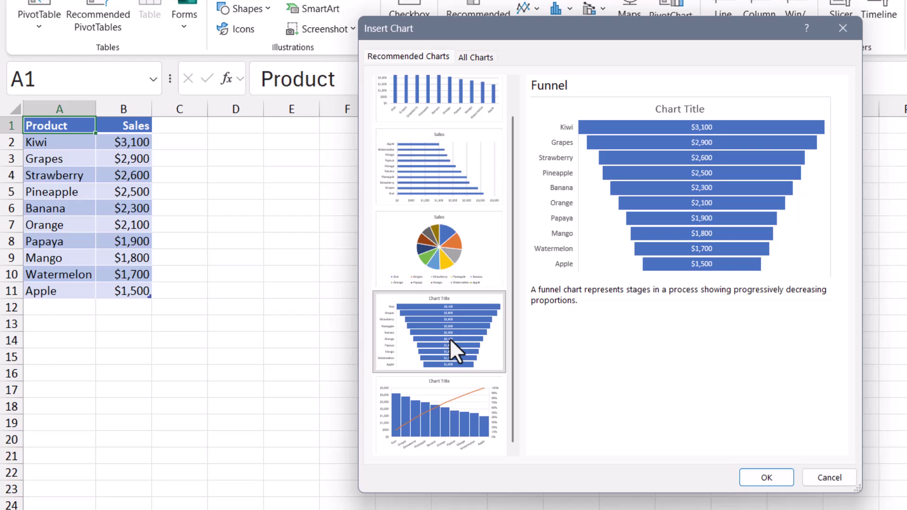
pyautogui.scroll(1, 451, 213)
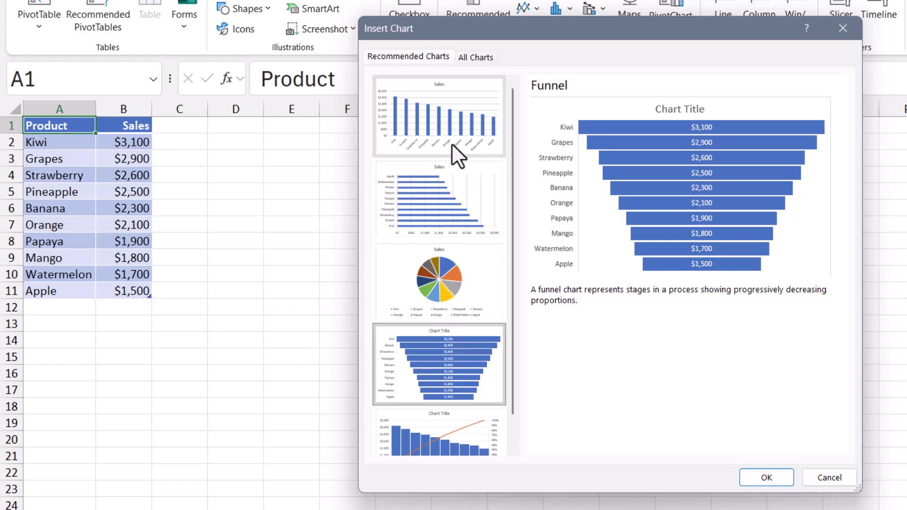
# - In All Charts, preview line, pie and bar types: stacked, 100% stacked and 3-D clustered bar
pyautogui.click(467, 56)
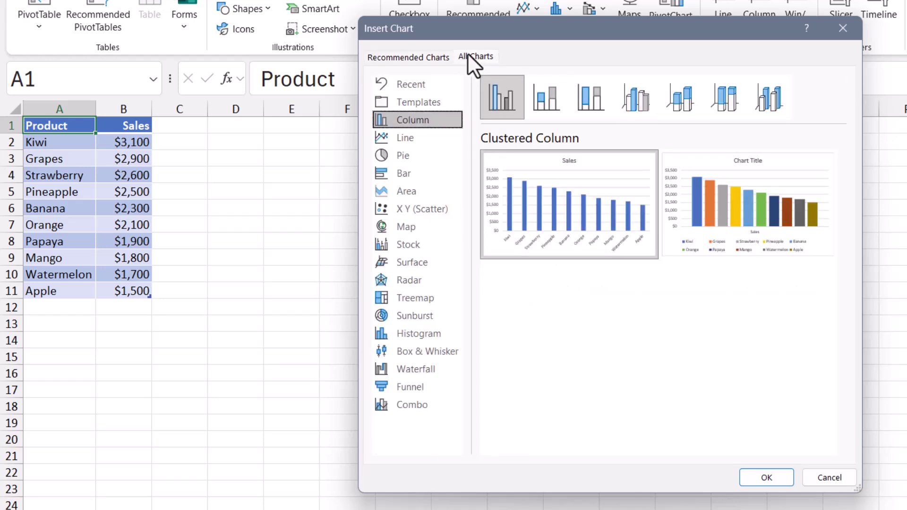
pyautogui.click(438, 137)
pyautogui.click(426, 154)
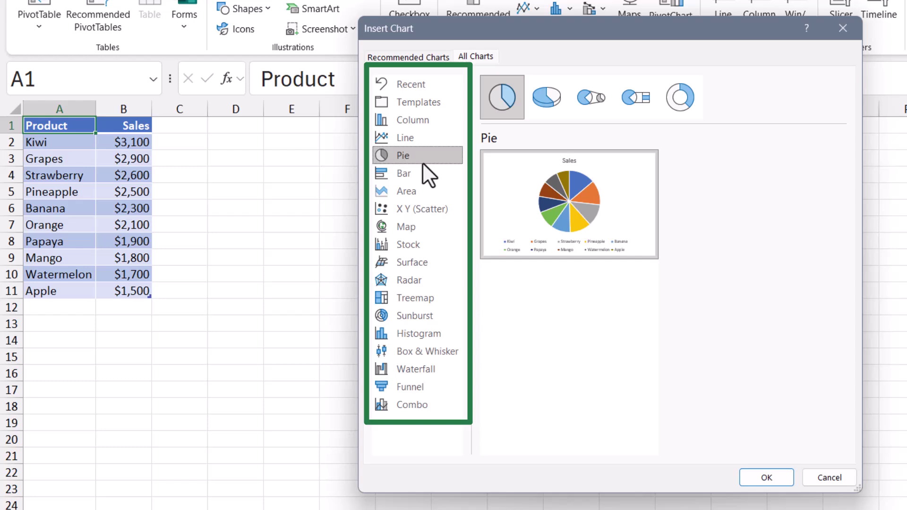
pyautogui.click(419, 173)
pyautogui.click(544, 97)
pyautogui.click(586, 94)
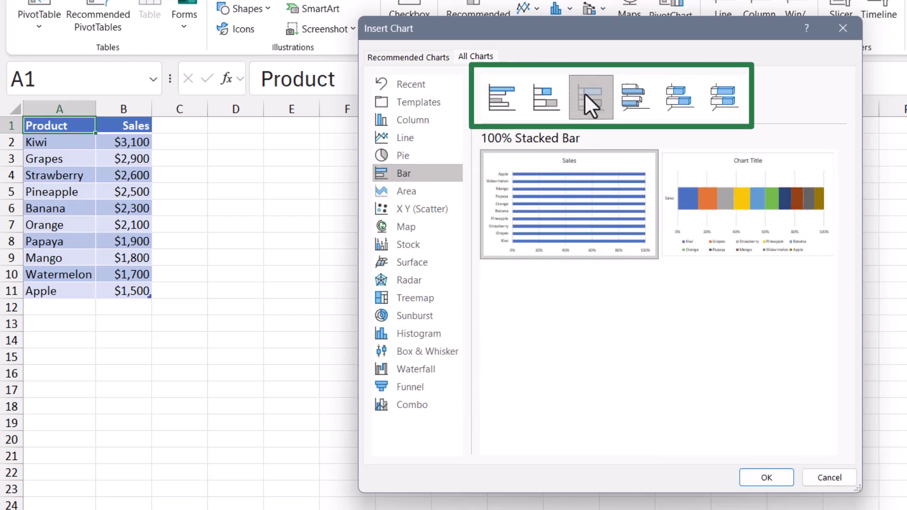
pyautogui.click(637, 94)
pyautogui.moveTo(758, 228)
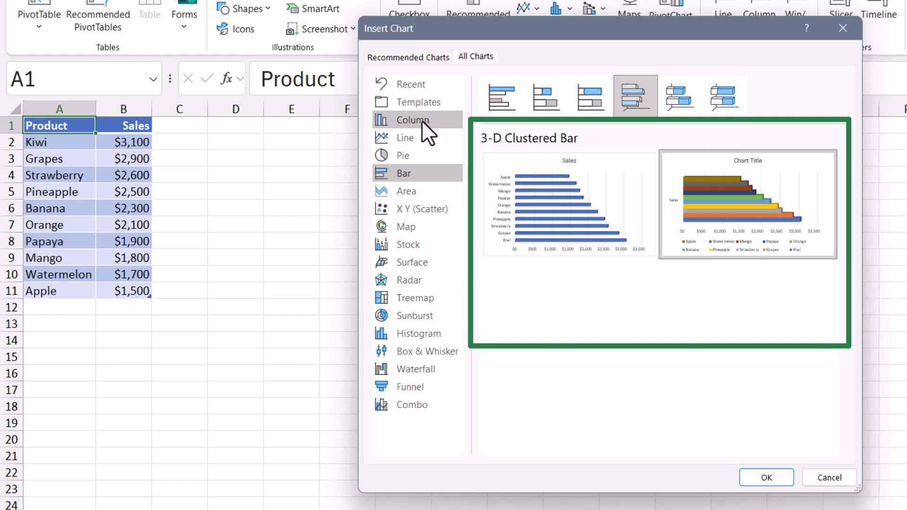
# - Preview the column chart types and the 3-D Clustered Column variant
pyautogui.click(421, 120)
pyautogui.click(631, 99)
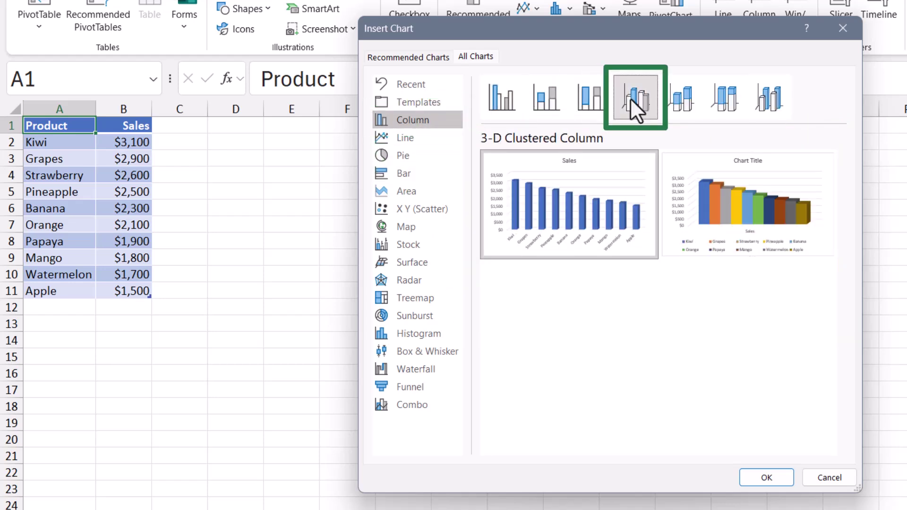
pyautogui.moveTo(712, 183)
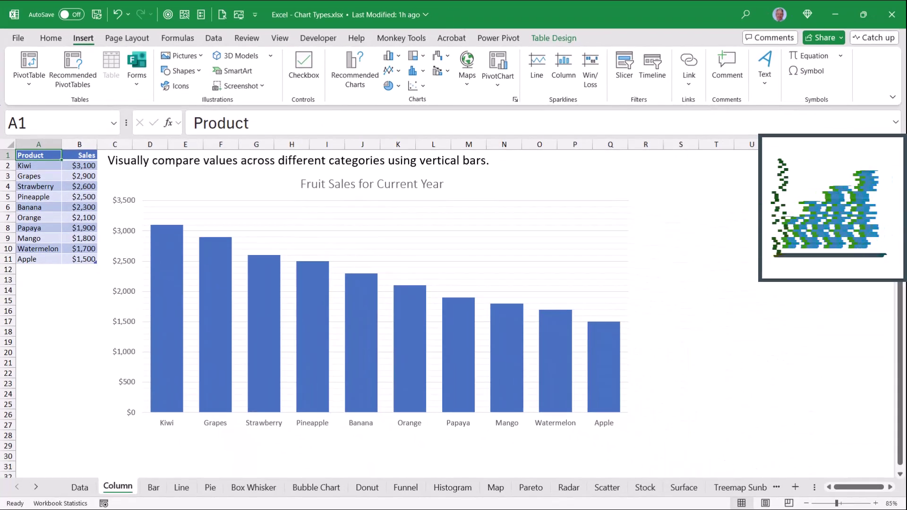
# - Move from the Column sheet to the Bar sheet with the Automotive Reliability chart
pyautogui.hotkey('ctrl', 'pagedown')
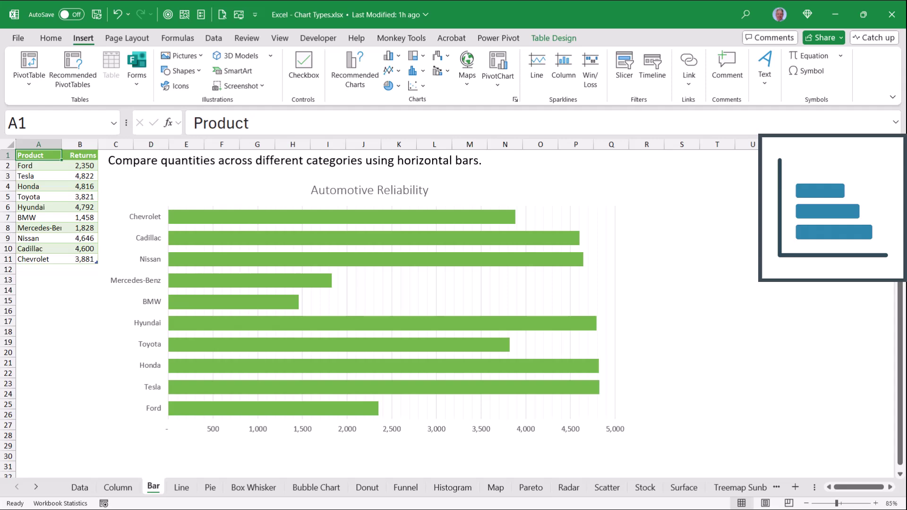
# - Toggle twice between the Column and Bar sheets, then advance to the Line sheet
pyautogui.hotkey('ctrl', 'pageup')
pyautogui.hotkey('ctrl', 'pagedown')
pyautogui.hotkey('ctrl', 'pageup')
pyautogui.hotkey('ctrl', 'pagedown')
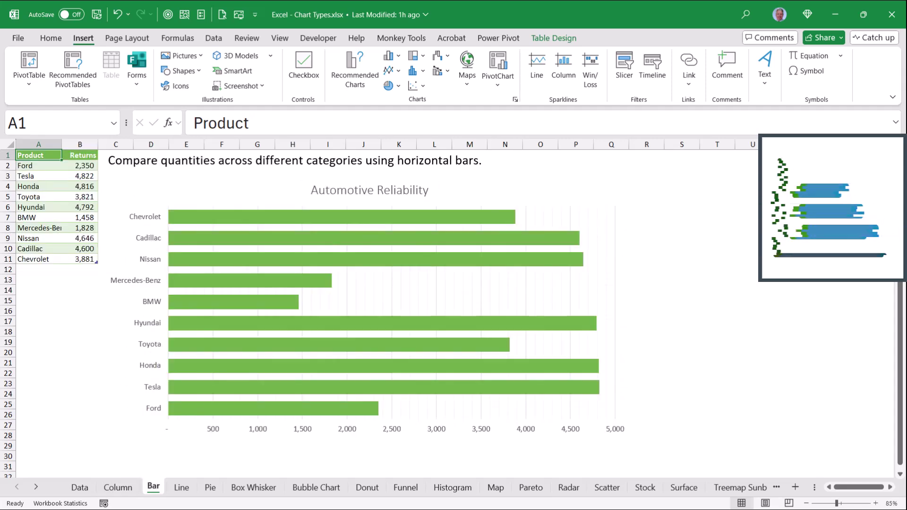
pyautogui.hotkey('ctrl', 'pagedown')
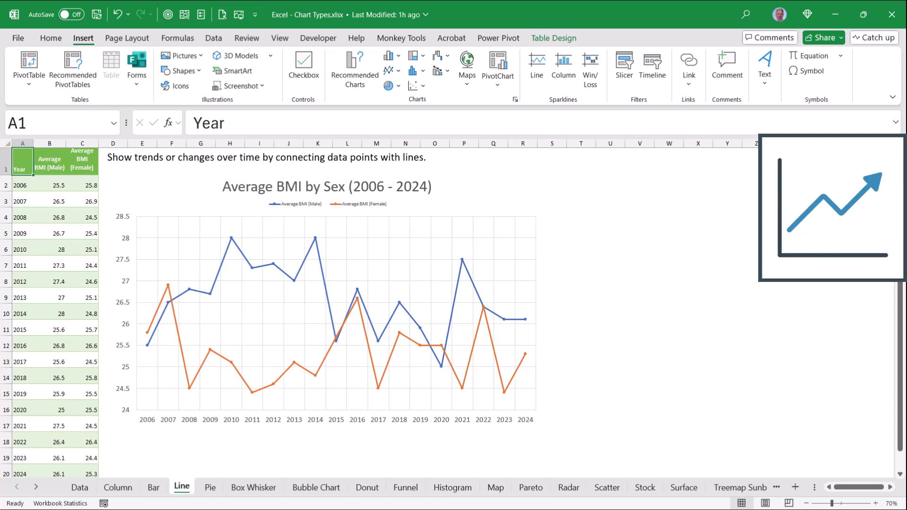
# - Step through the Pie sheet and on to the Box Whisker sheet
pyautogui.hotkey('ctrl', 'pagedown')
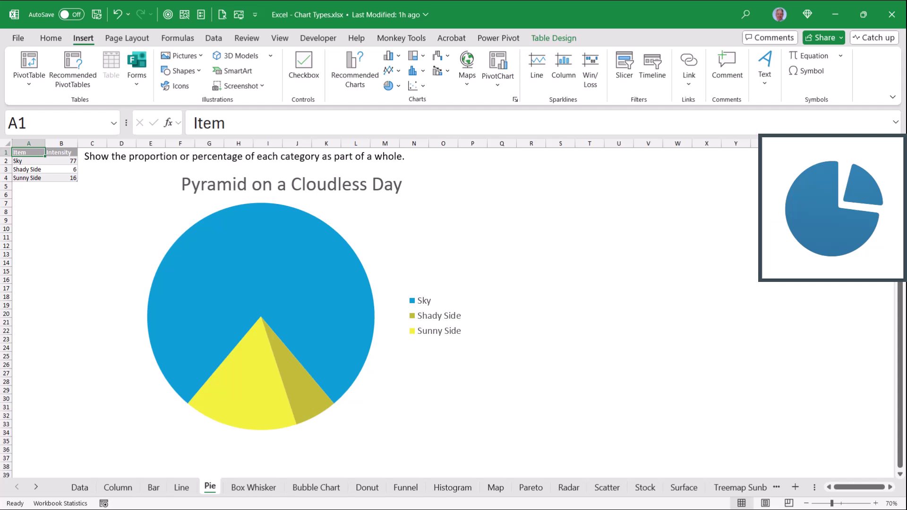
pyautogui.hotkey('ctrl', 'pagedown')
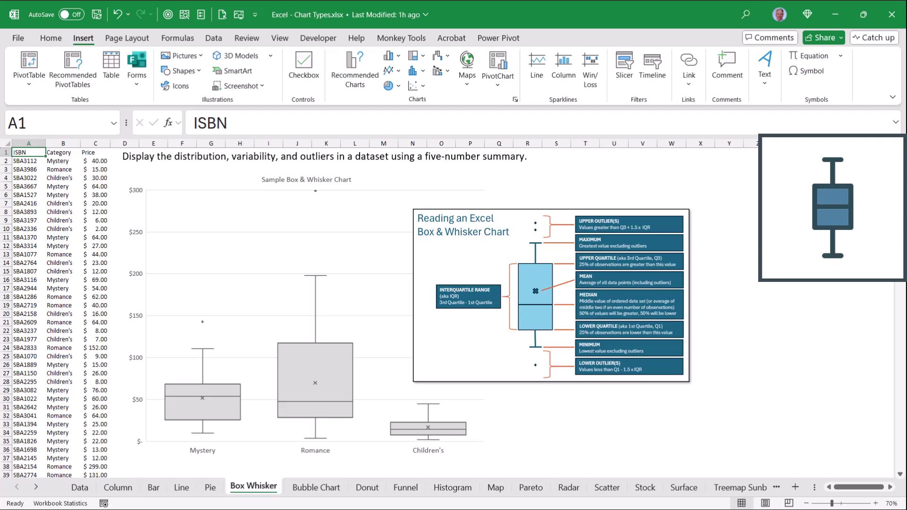
# - Go on to the Bubble Chart sheet and scroll down through it
pyautogui.hotkey('ctrl', 'pagedown')
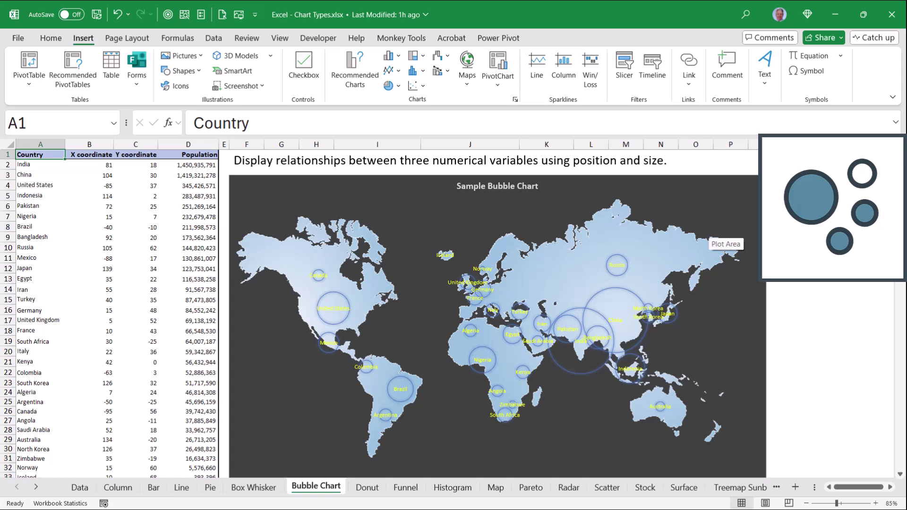
pyautogui.scroll(-8, 706, 234)
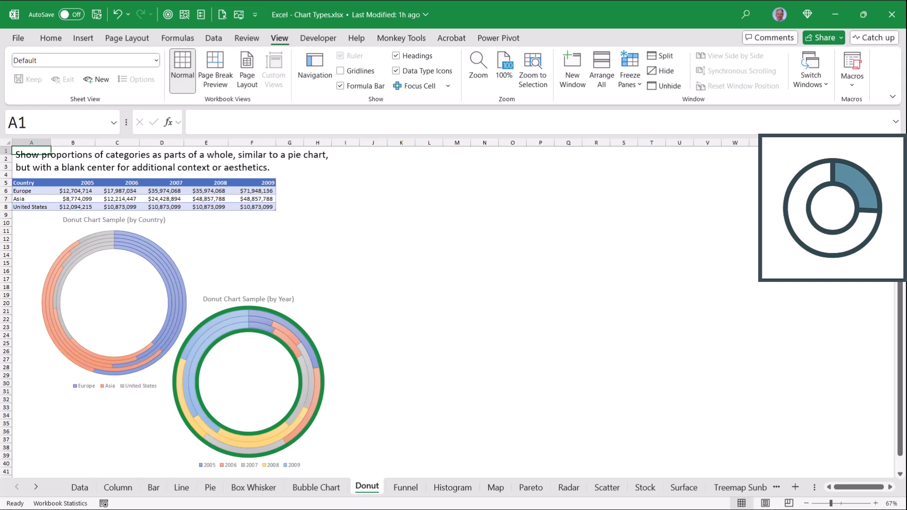
# - Move through the Funnel sheet and on to the Histogram sheet
pyautogui.hotkey('ctrl', 'pagedown')
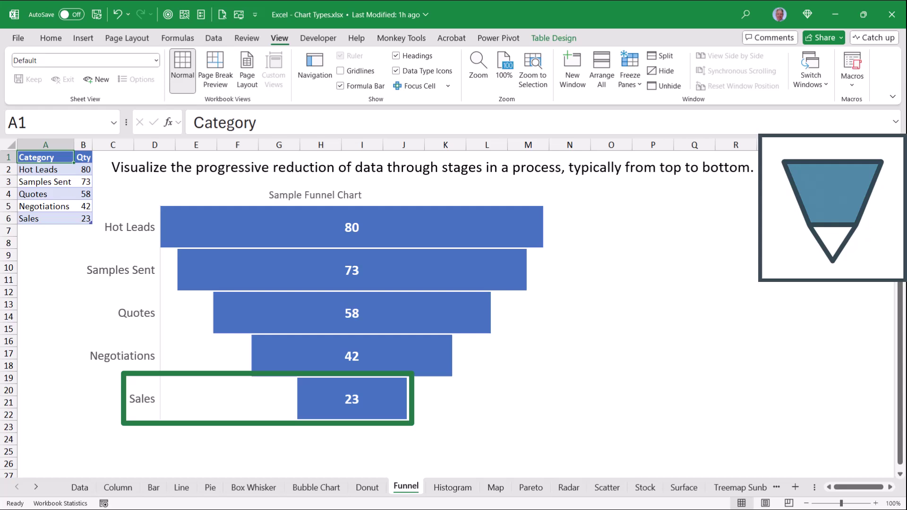
pyautogui.hotkey('ctrl', 'pagedown')
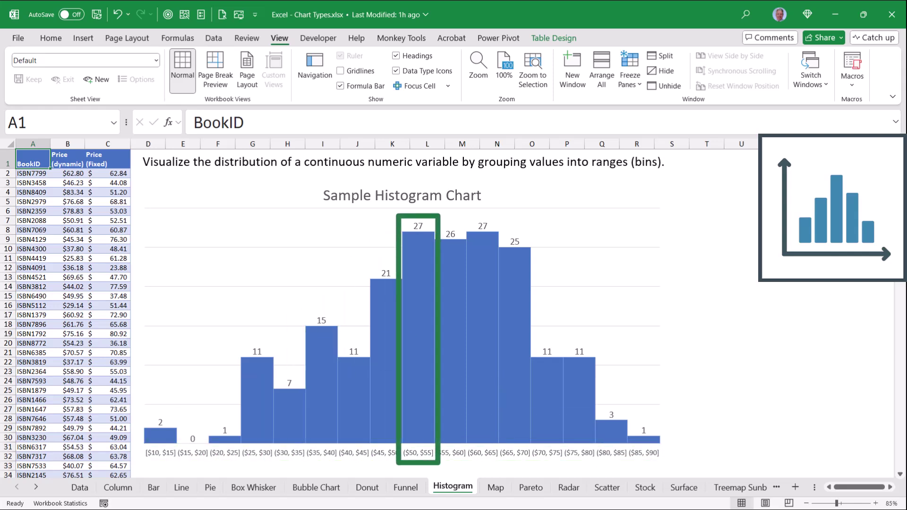
# - Advance from Histogram to the Map sheet, then to the Pareto sheet
pyautogui.hotkey('ctrl', 'pagedown')
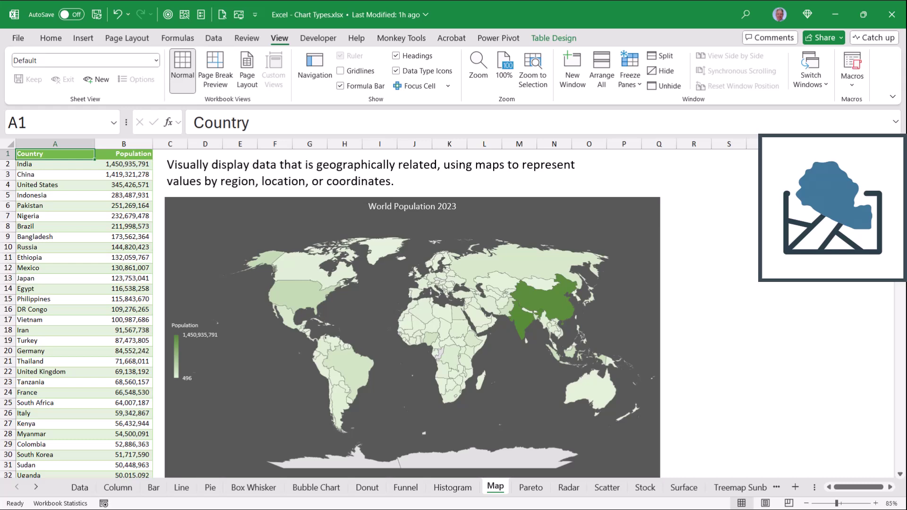
pyautogui.hotkey('ctrl', 'pagedown')
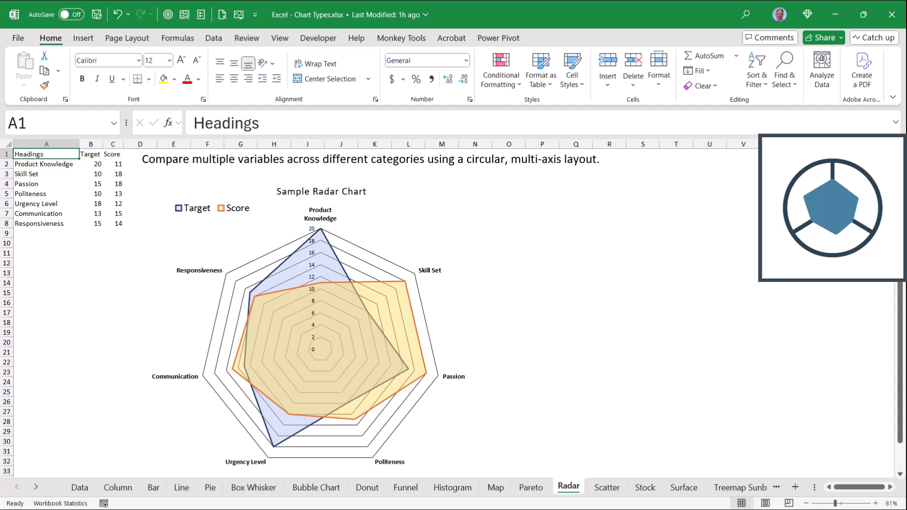
# - Advance to the Scatter sheet, then to the Stock sheet
pyautogui.hotkey('ctrl', 'pagedown')
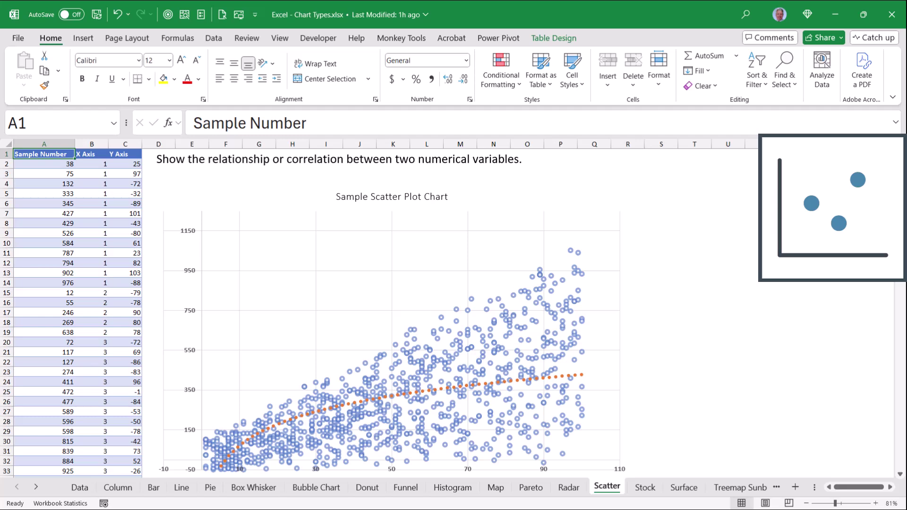
pyautogui.hotkey('ctrl', 'pagedown')
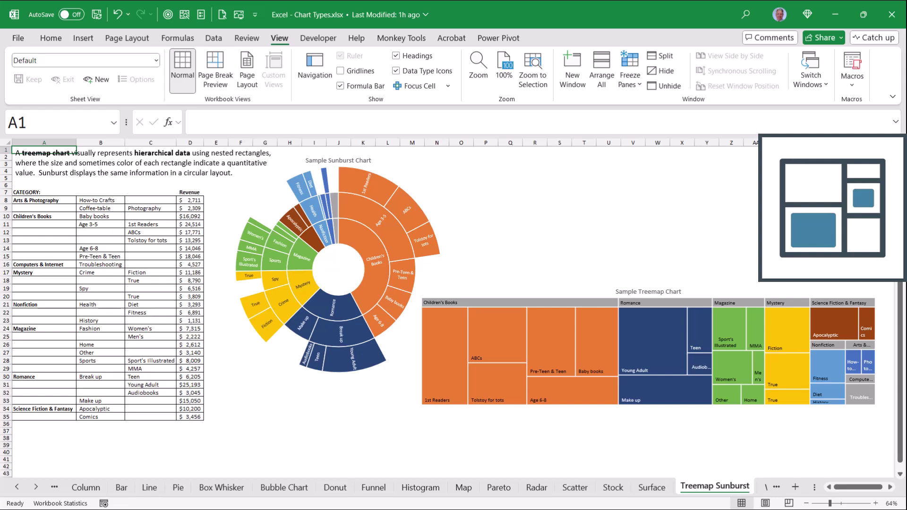
pyautogui.click(496, 340)
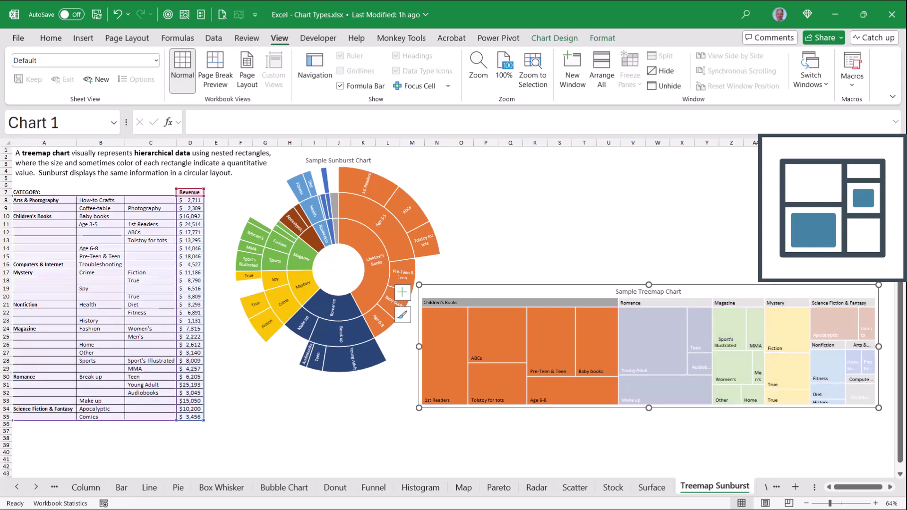
pyautogui.click(661, 340)
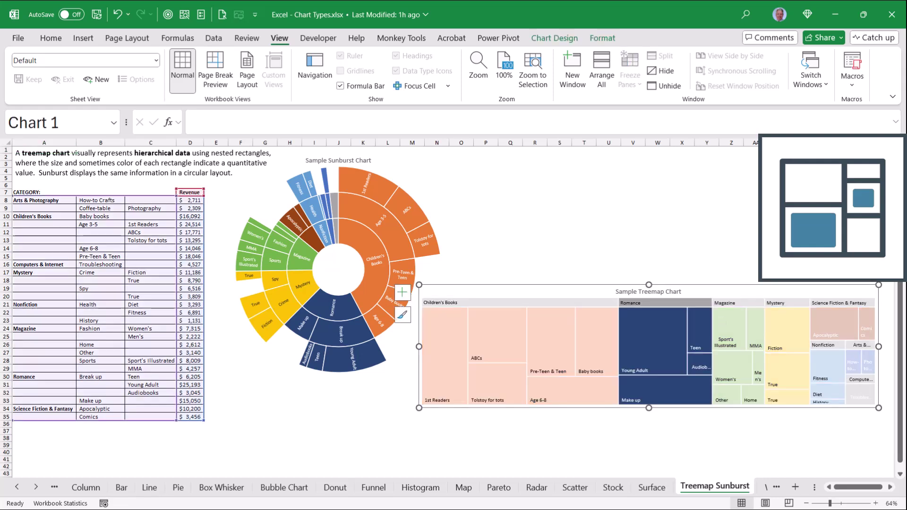
pyautogui.click(787, 349)
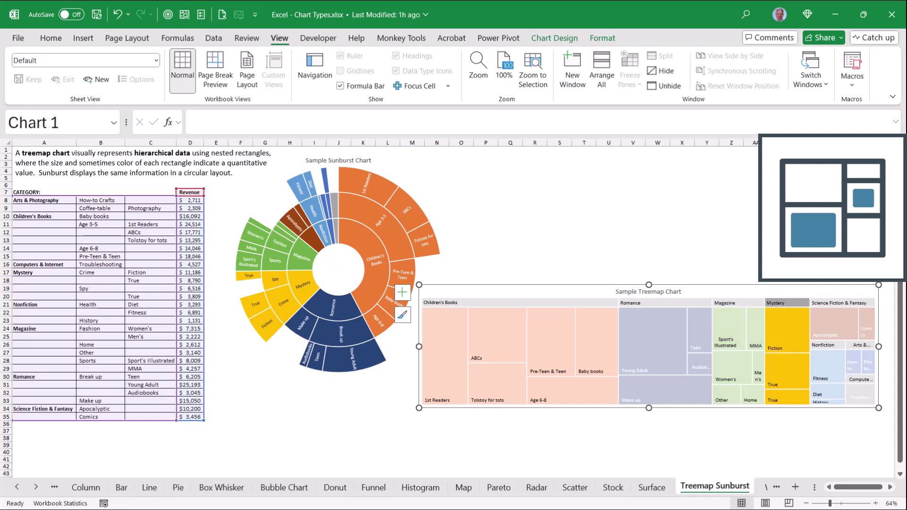
pyautogui.click(496, 340)
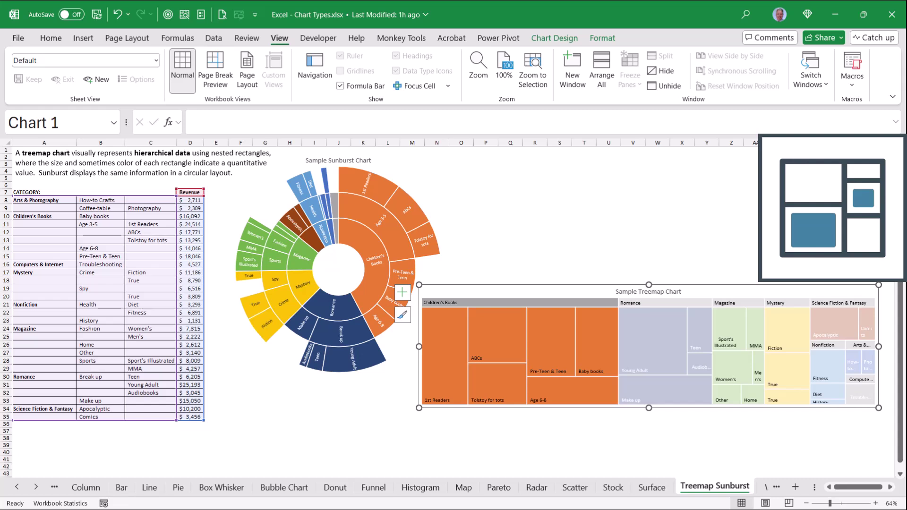
pyautogui.click(665, 302)
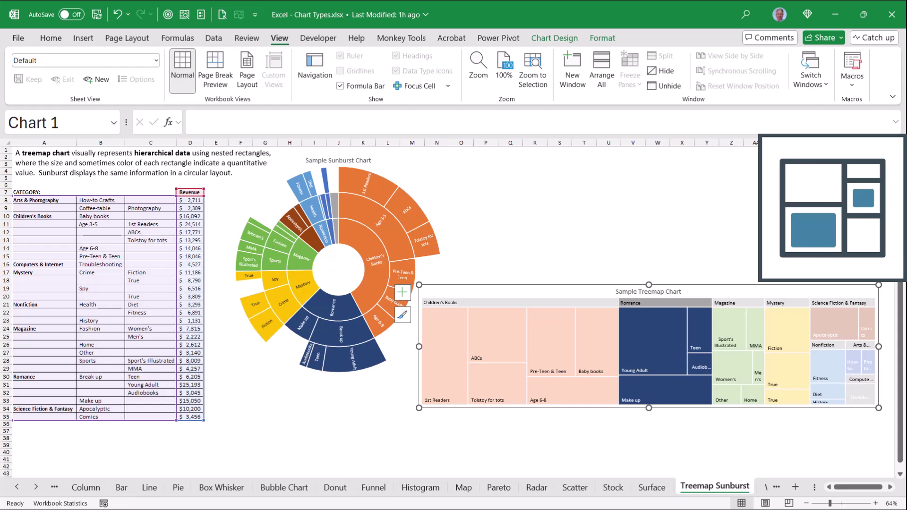
# - Highlight the sunburst's Children's Books, Romance, 1st Readers and ABCs segments, then go to the Waterfall sheet
pyautogui.click(534, 224)
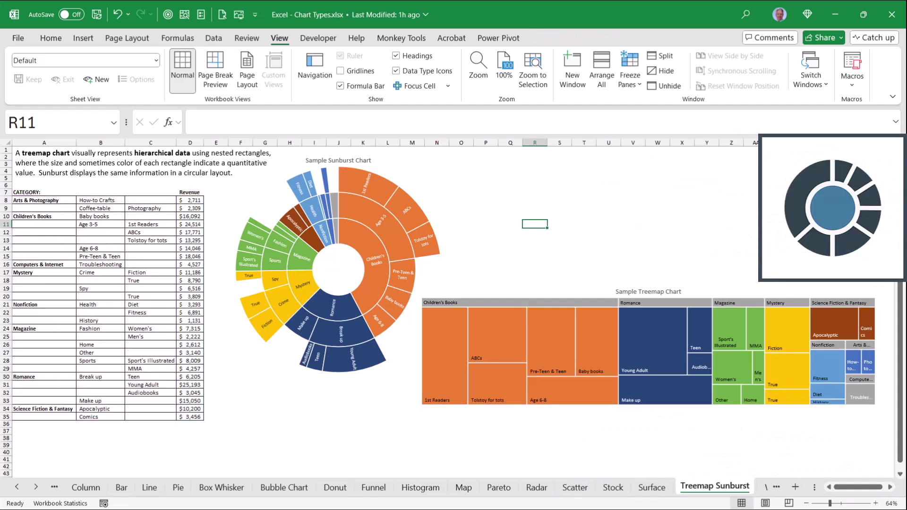
pyautogui.click(375, 260)
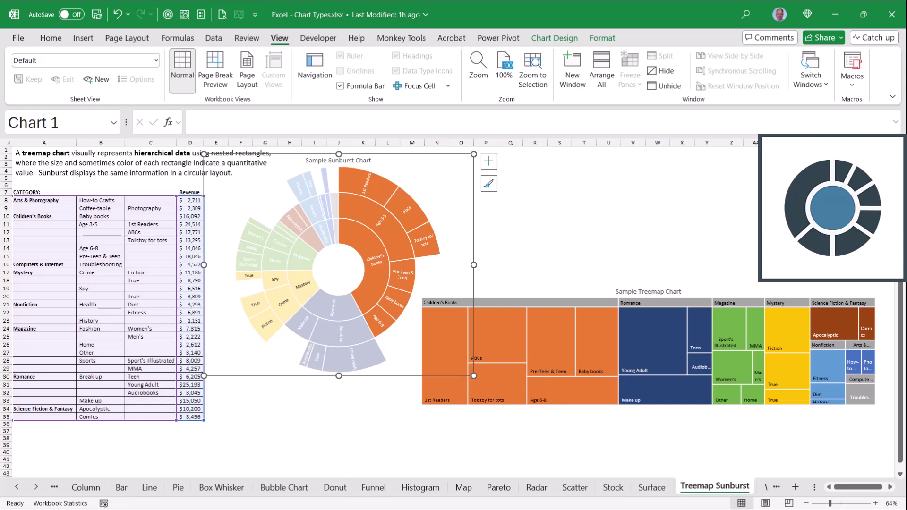
pyautogui.click(333, 309)
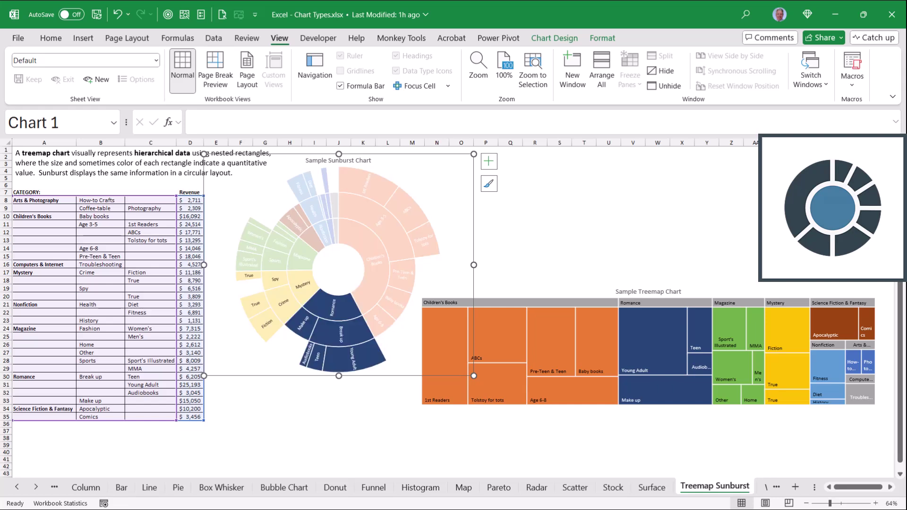
pyautogui.click(376, 260)
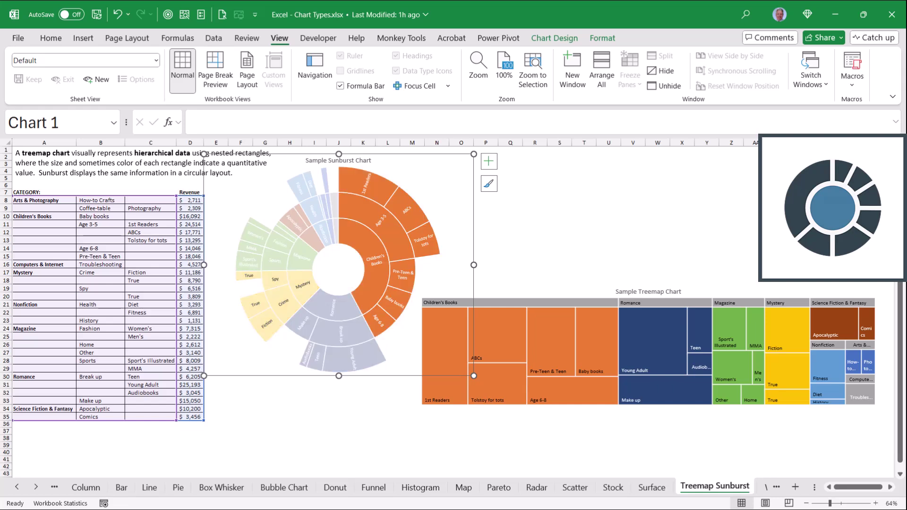
pyautogui.click(366, 184)
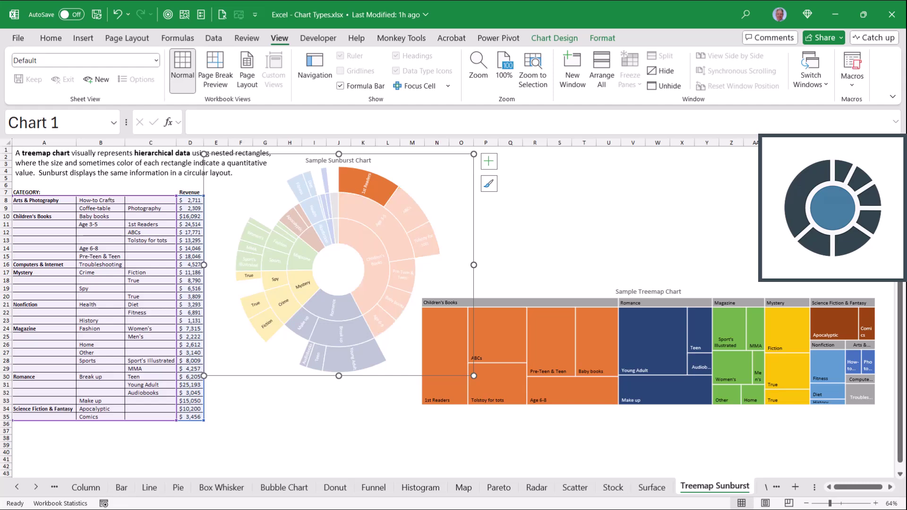
pyautogui.click(404, 210)
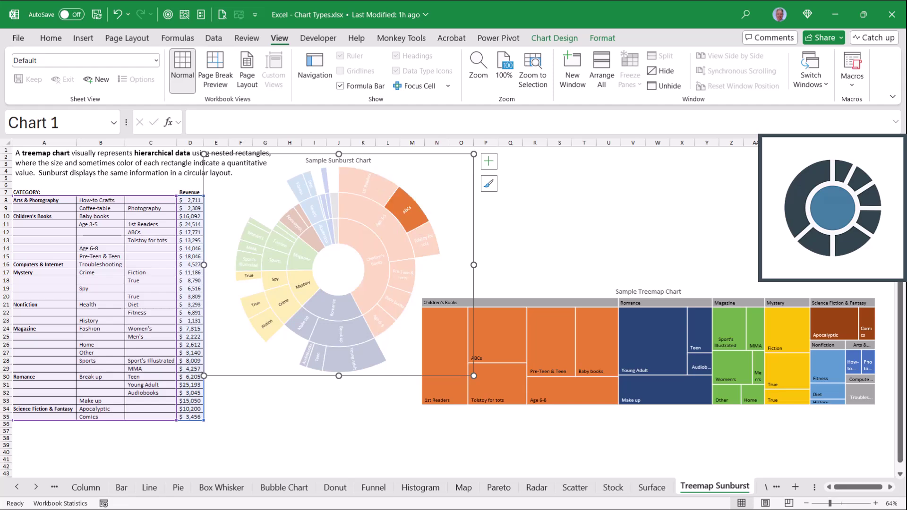
pyautogui.hotkey('ctrl', 'pagedown')
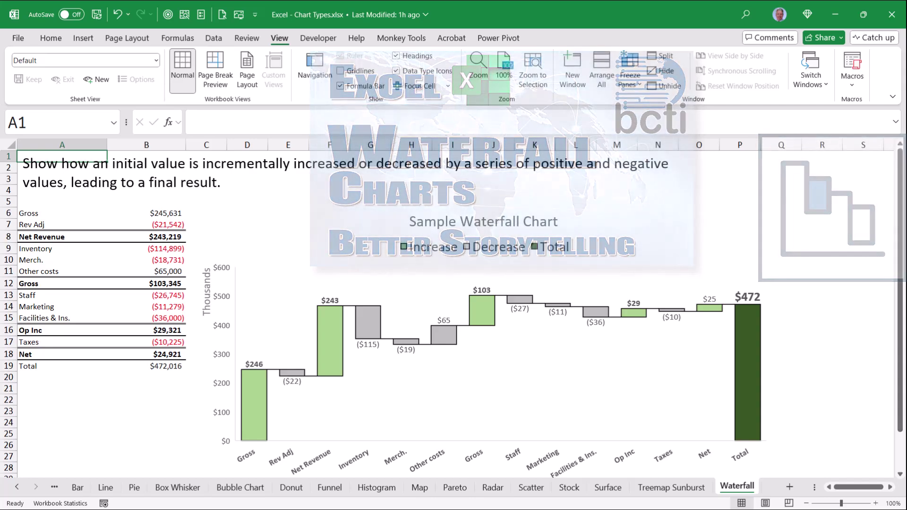
# - Step back past the Scatter, Pareto, Donut and Box Whisker sheets to the Column sheet
pyautogui.hotkey('ctrl', 'pageup')
pyautogui.hotkey('ctrl', 'pageup')
pyautogui.hotkey('ctrl', 'pageup')
pyautogui.hotkey('ctrl', 'pageup')
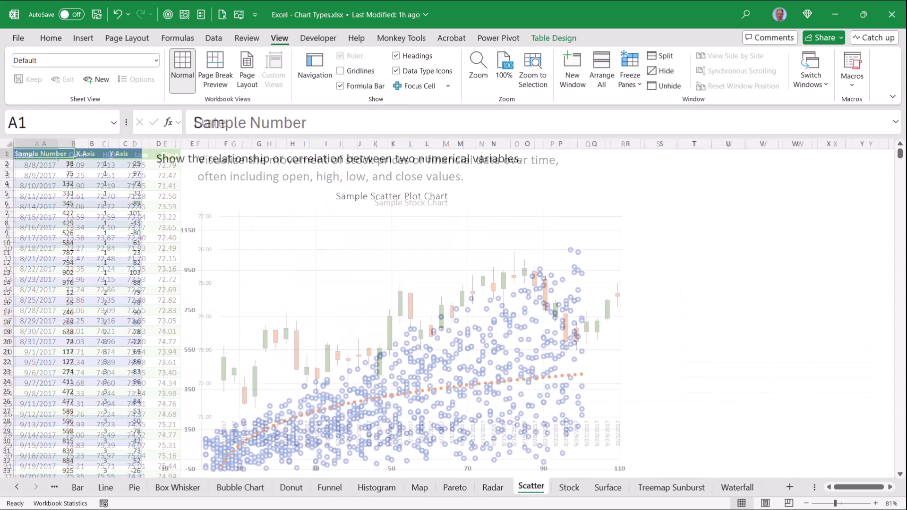
pyautogui.hotkey('ctrl', 'pageup')
pyautogui.hotkey('ctrl', 'pageup')
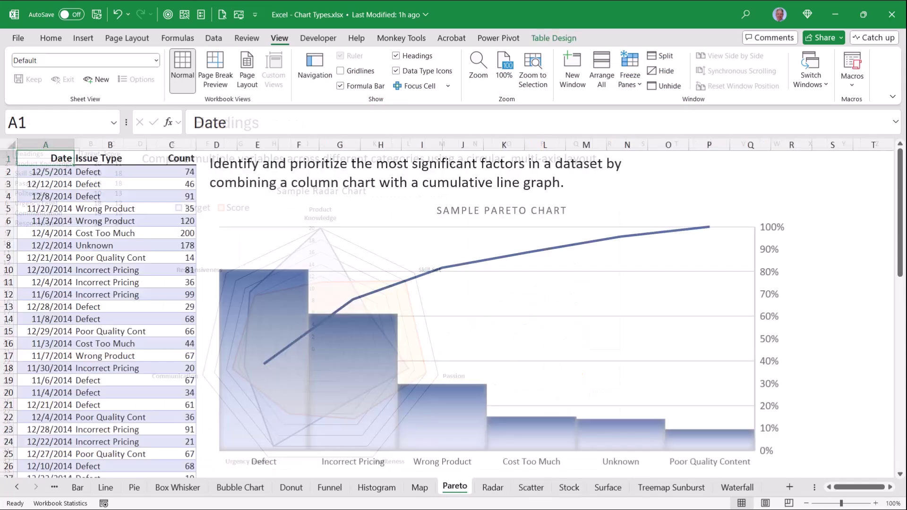
pyautogui.hotkey('ctrl', 'pageup')
pyautogui.hotkey('ctrl', 'pageup')
pyautogui.hotkey('ctrl', 'pageup')
pyautogui.hotkey('ctrl', 'pageup')
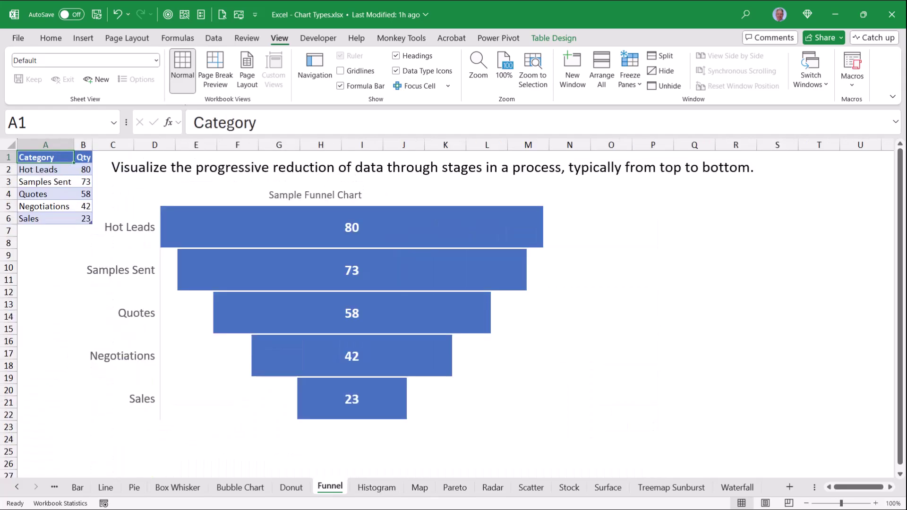
pyautogui.hotkey('ctrl', 'pageup')
pyautogui.hotkey('ctrl', 'pageup')
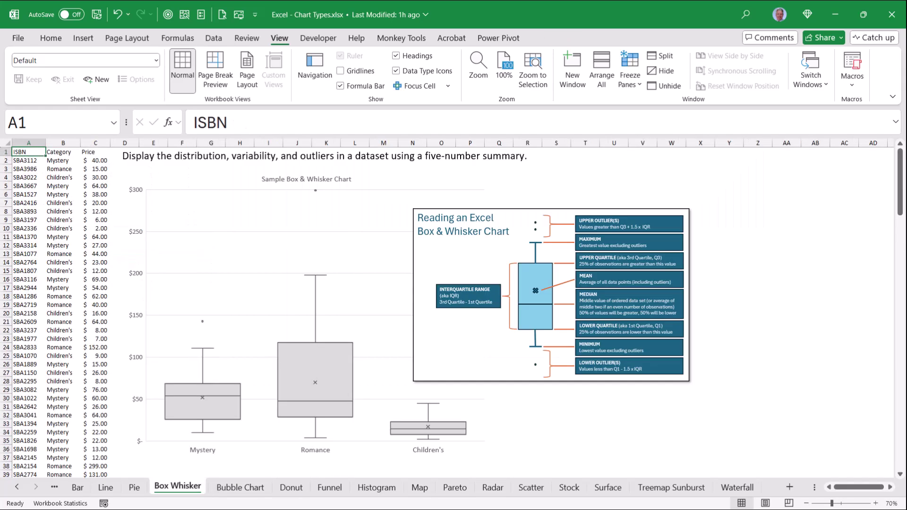
pyautogui.hotkey('ctrl', 'pageup')
pyautogui.hotkey('ctrl', 'pageup')
pyautogui.hotkey('ctrl', 'pageup')
pyautogui.hotkey('ctrl', 'pageup')
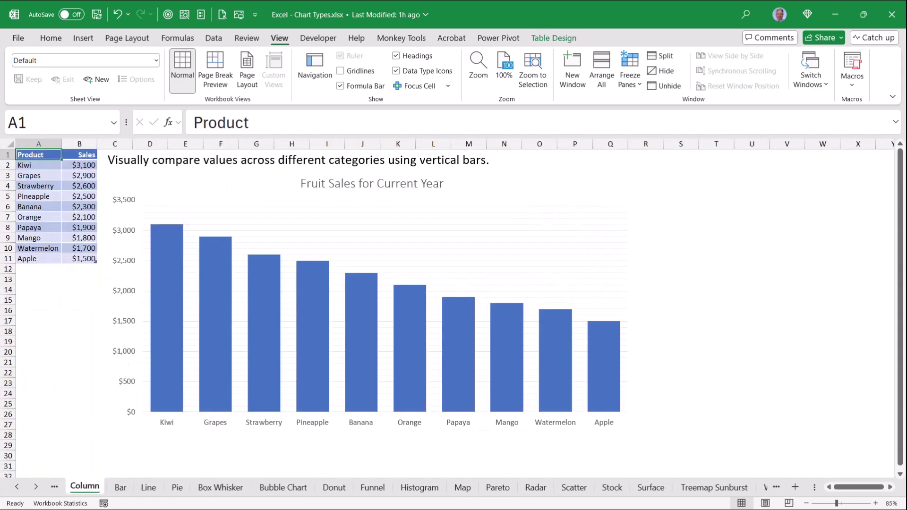
pyautogui.moveTo(591, 379)
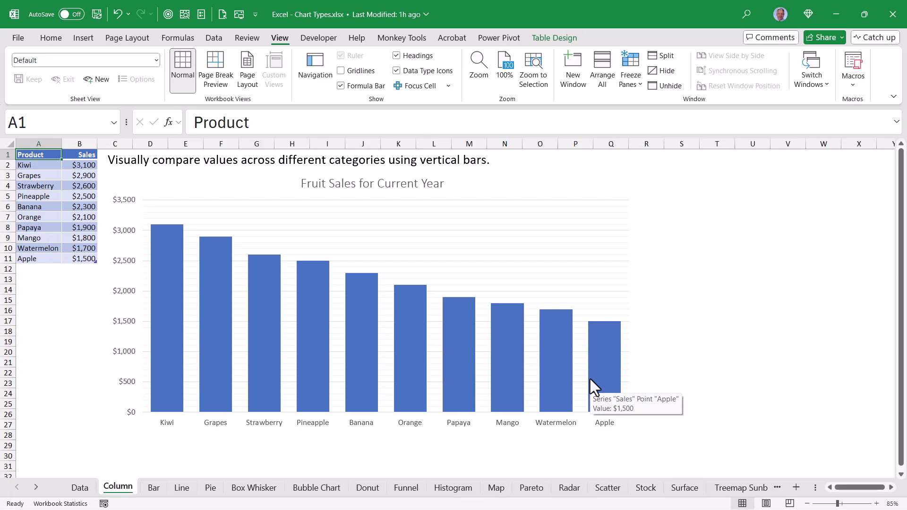